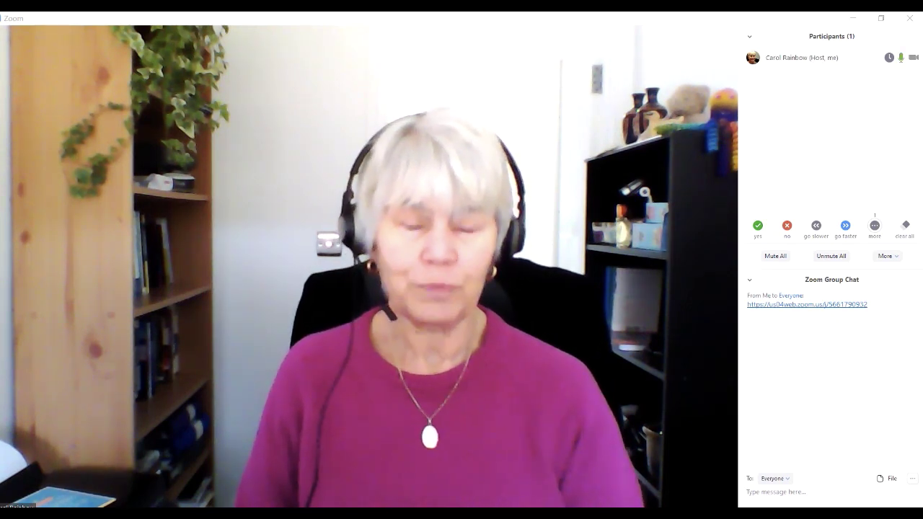
- Share the Chrome window showing the 'Annotate tool' word-search slide
mouse_move(81, 407)
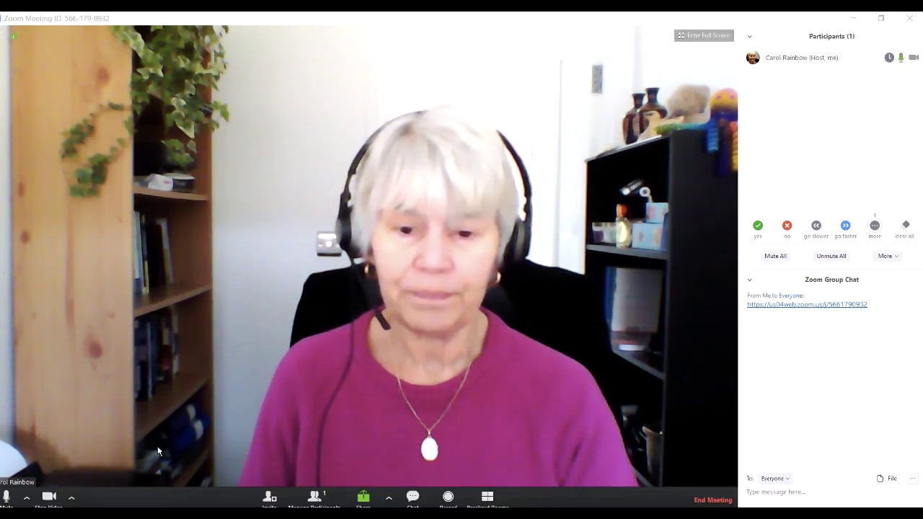
left_click(365, 499)
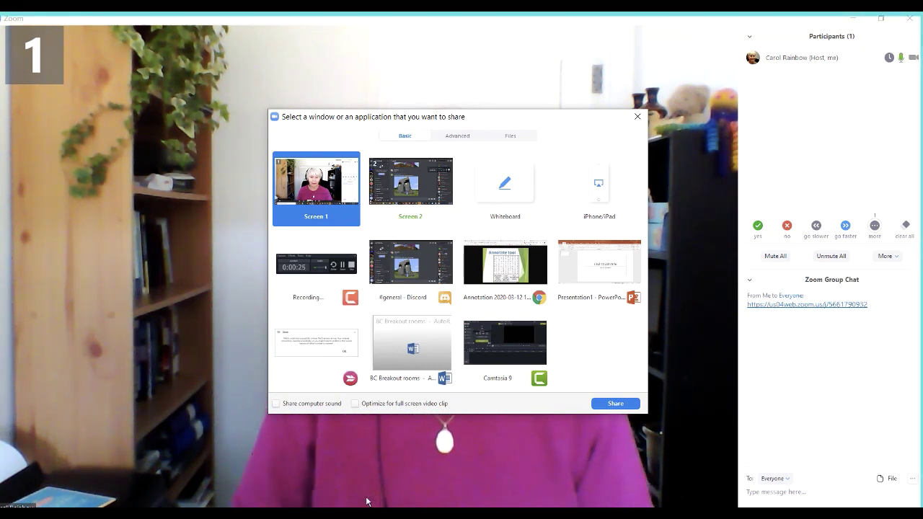
left_click(512, 274)
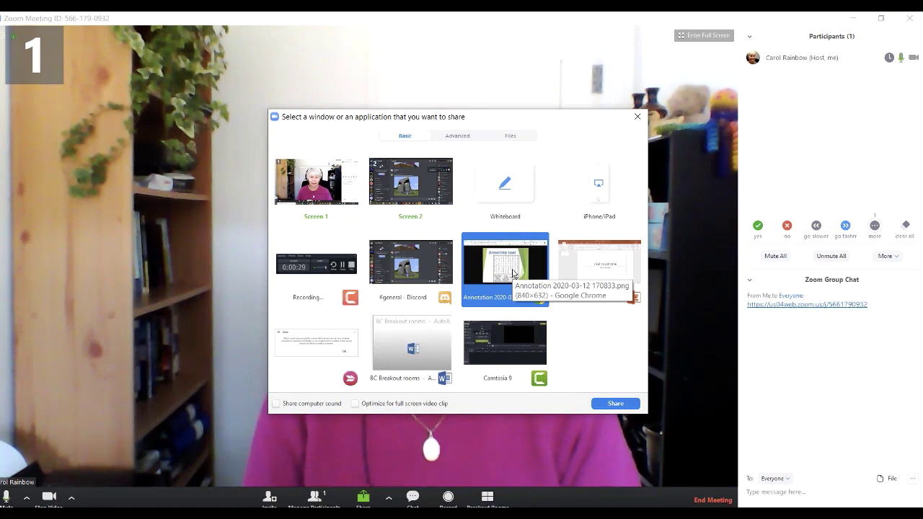
left_click(611, 404)
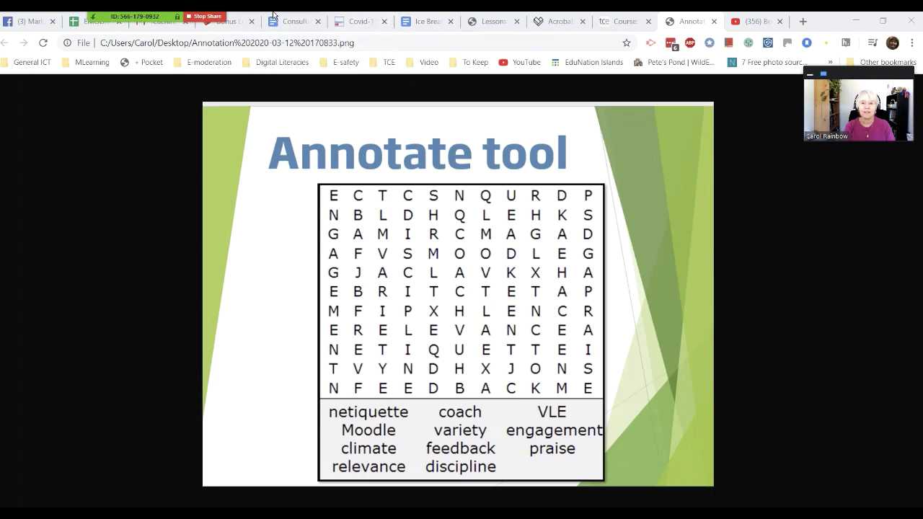
- Turn on Annotate, move the annotation toolbar nearer the slide, and select Mouse mode
mouse_move(248, 15)
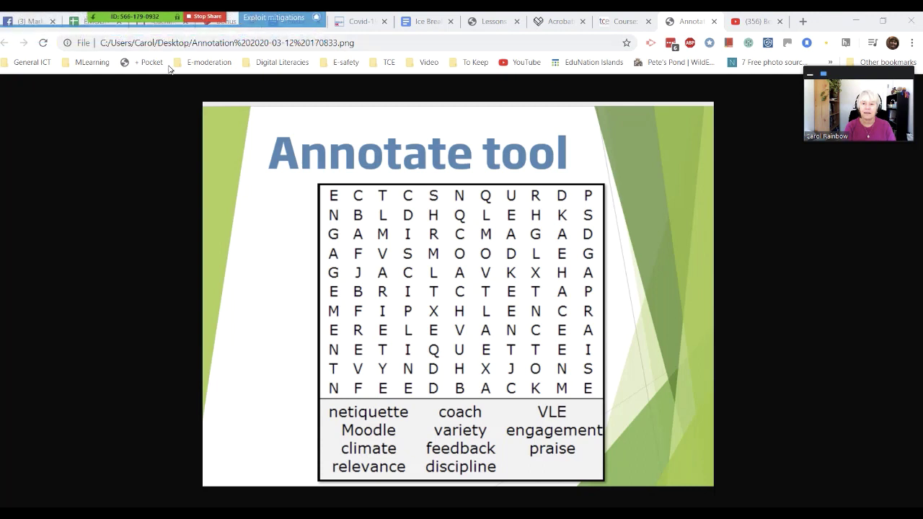
mouse_move(158, 16)
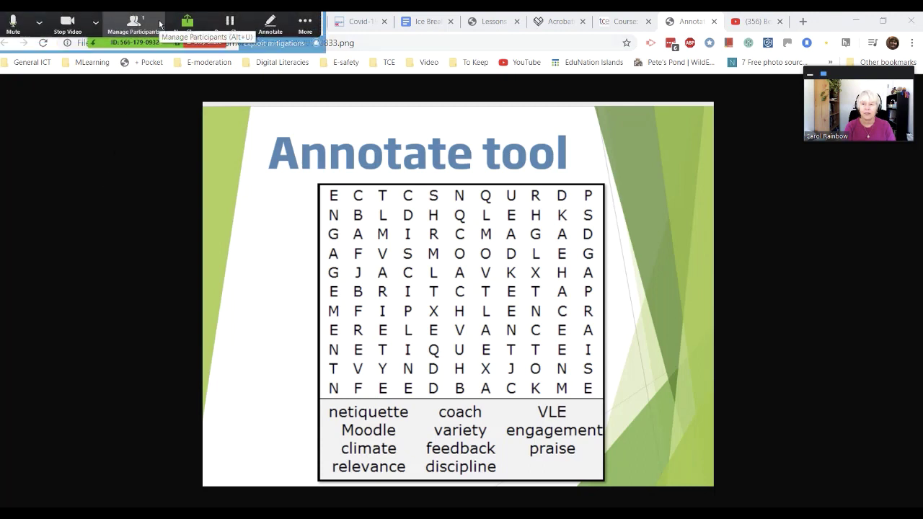
left_click(271, 25)
left_click(576, 67)
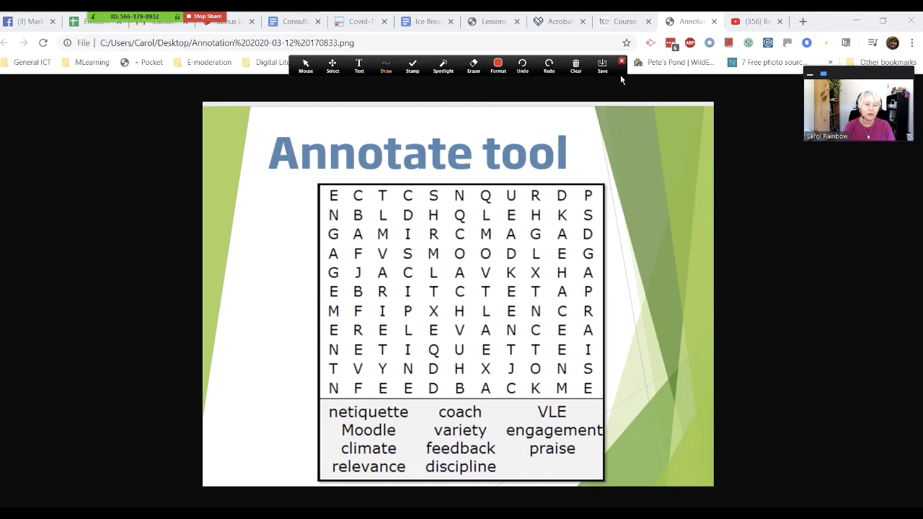
left_click_drag(620, 74, 629, 128)
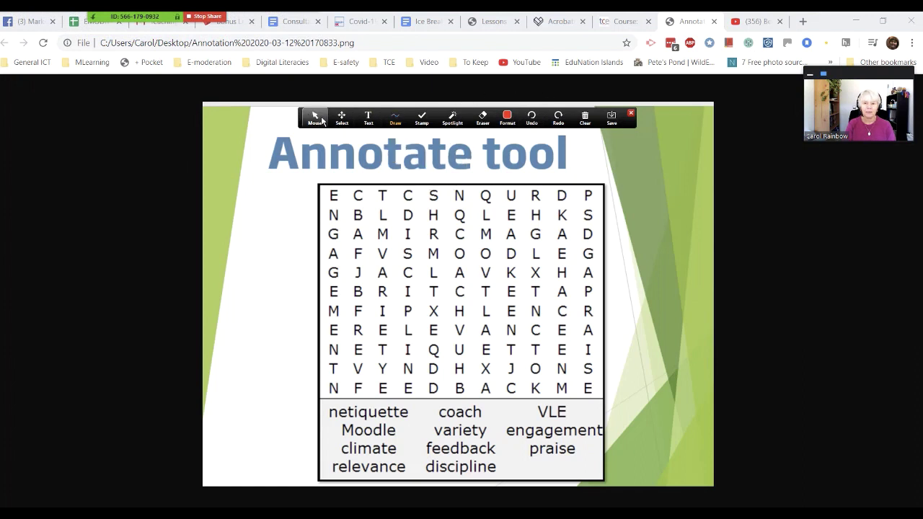
left_click(315, 118)
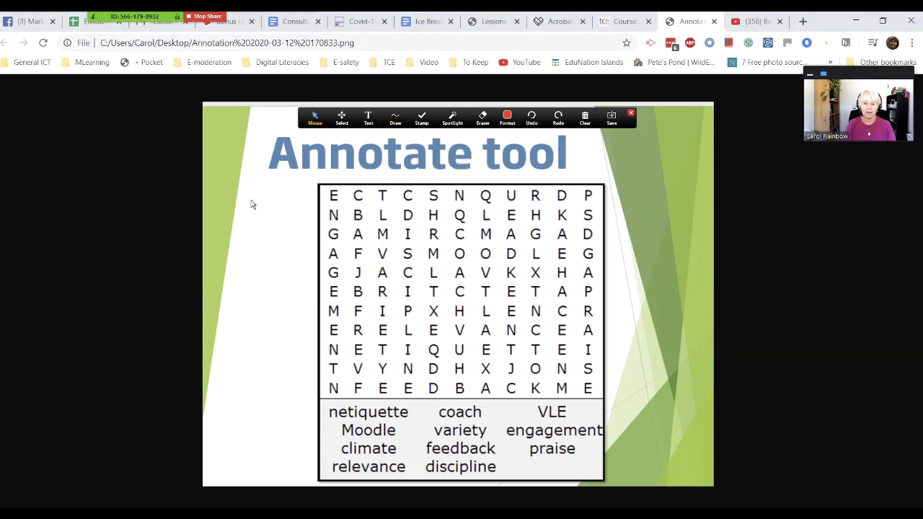
- Add a 'HI' text annotation beside the grid's second row
left_click(342, 118)
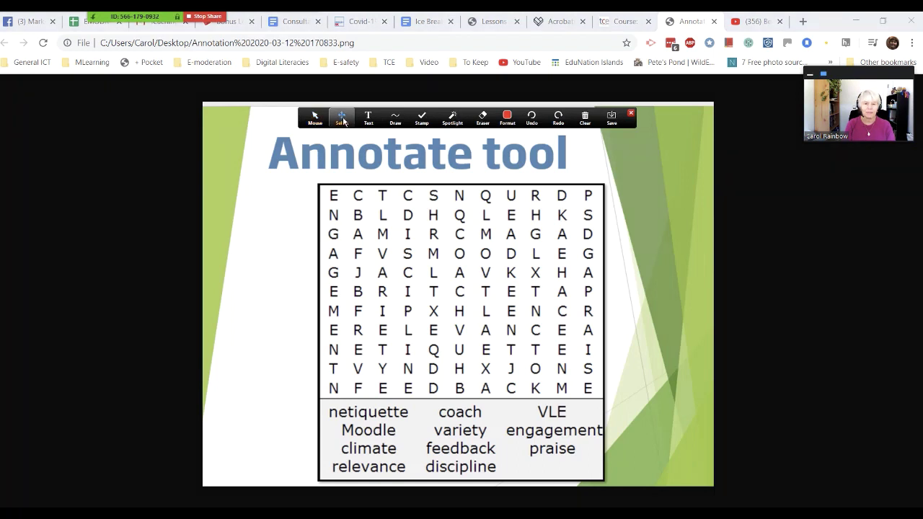
left_click(368, 117)
left_click(335, 223)
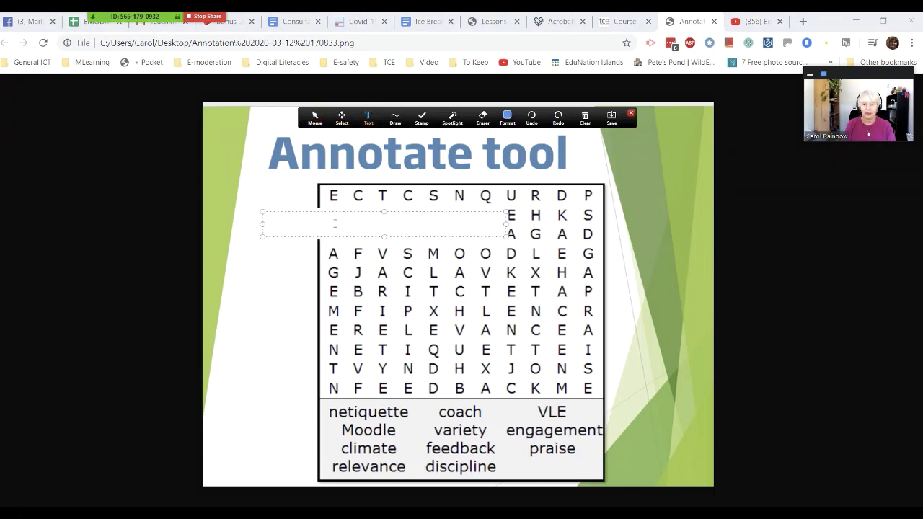
type("HI")
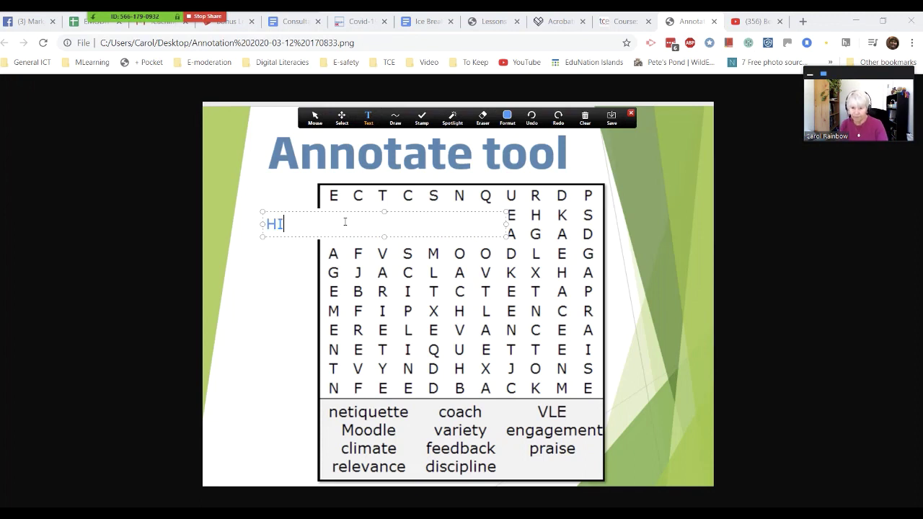
left_click(271, 299)
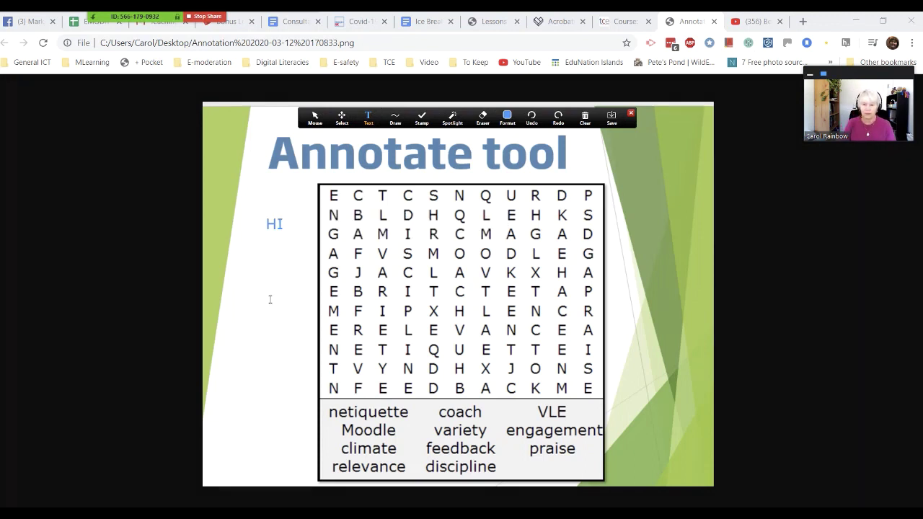
- Move the HI text beside the grid's bottom rows and view the Format font-size options
left_click(341, 118)
mouse_move(280, 223)
left_mouse_down()
mouse_move(272, 207)
mouse_move(263, 212)
mouse_move(238, 385)
left_mouse_up()
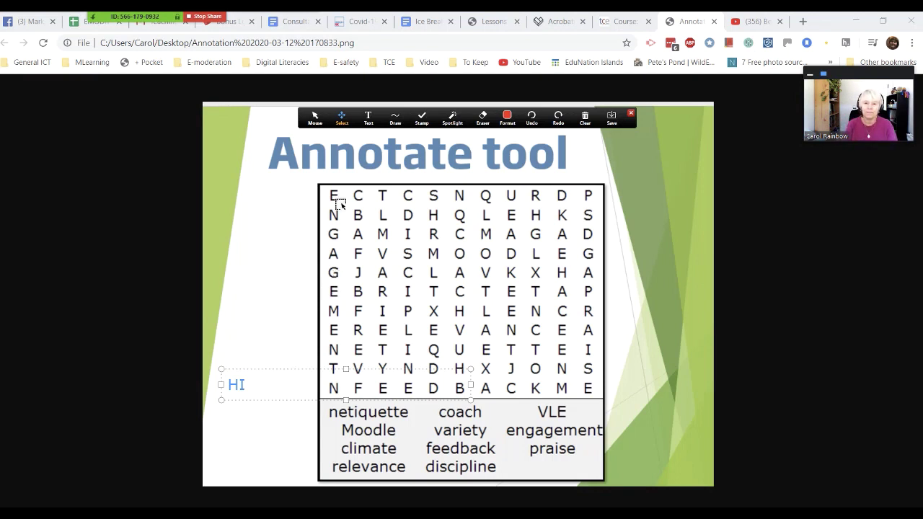
left_click(368, 123)
left_click(506, 119)
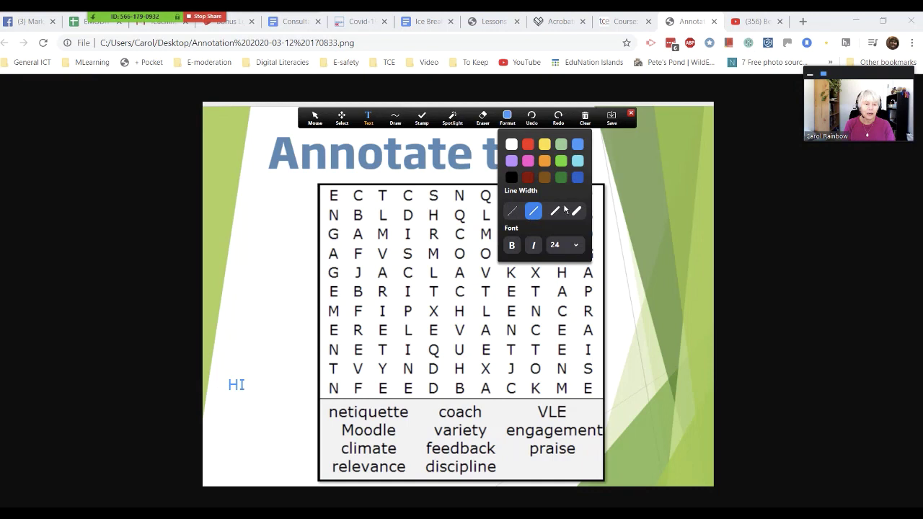
left_click(565, 248)
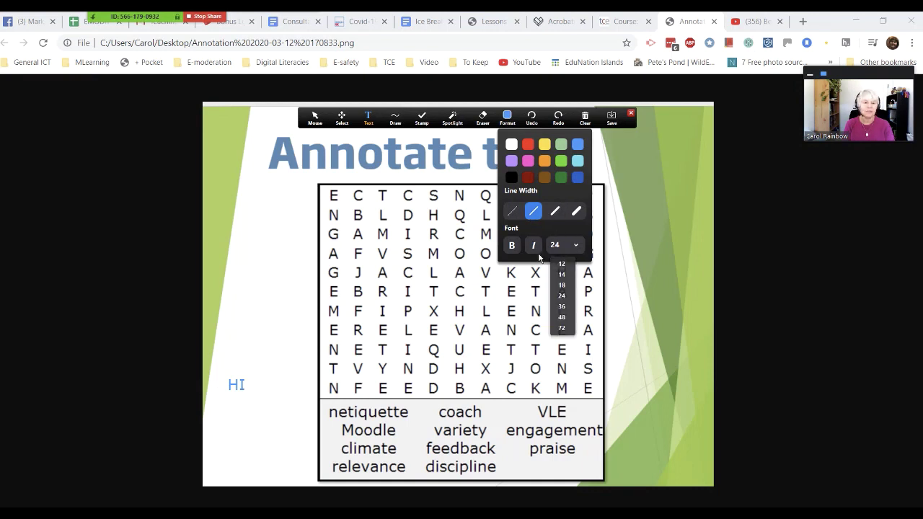
mouse_move(397, 118)
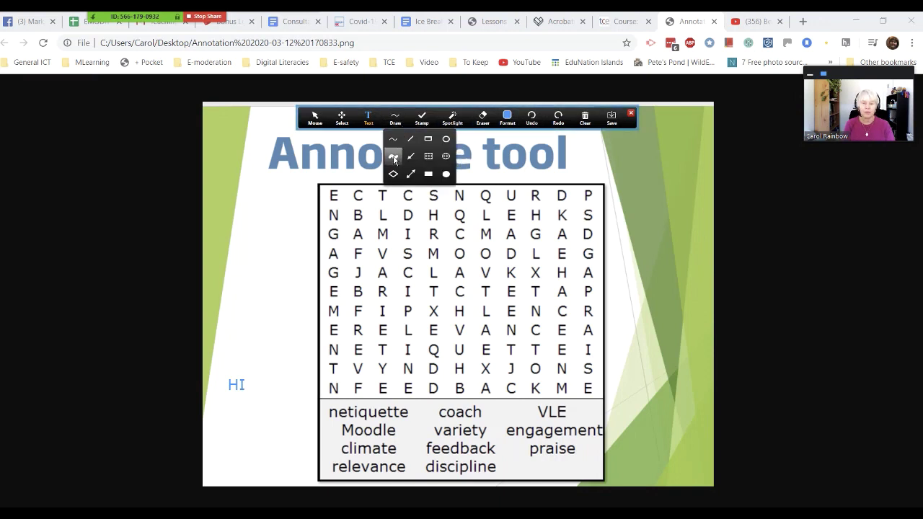
- Highlight NETIQUETTE in red across its grid row and underline it in the word list
left_click(393, 158)
left_click(392, 158)
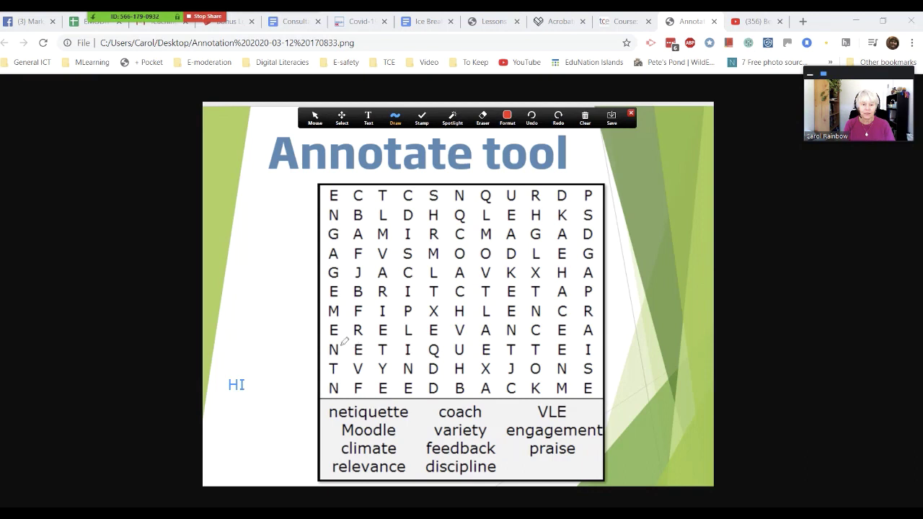
left_click_drag(329, 344, 569, 347)
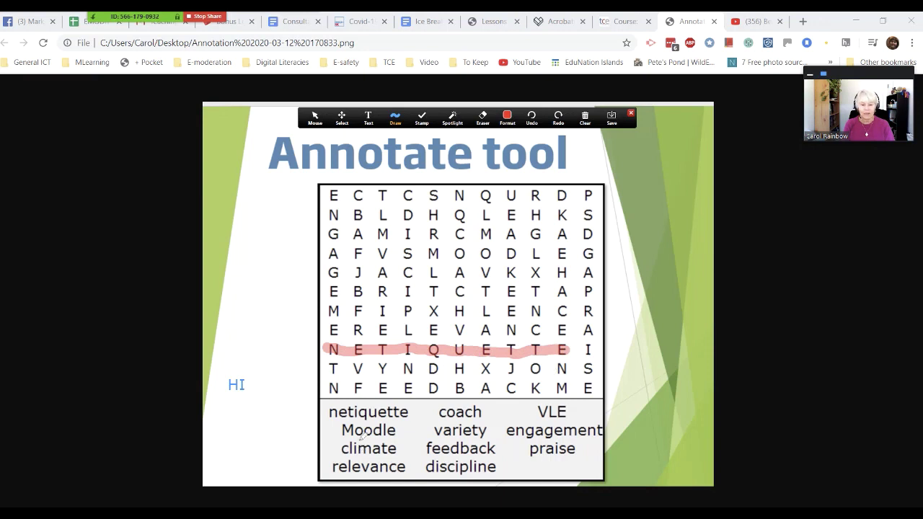
left_click_drag(335, 406, 411, 415)
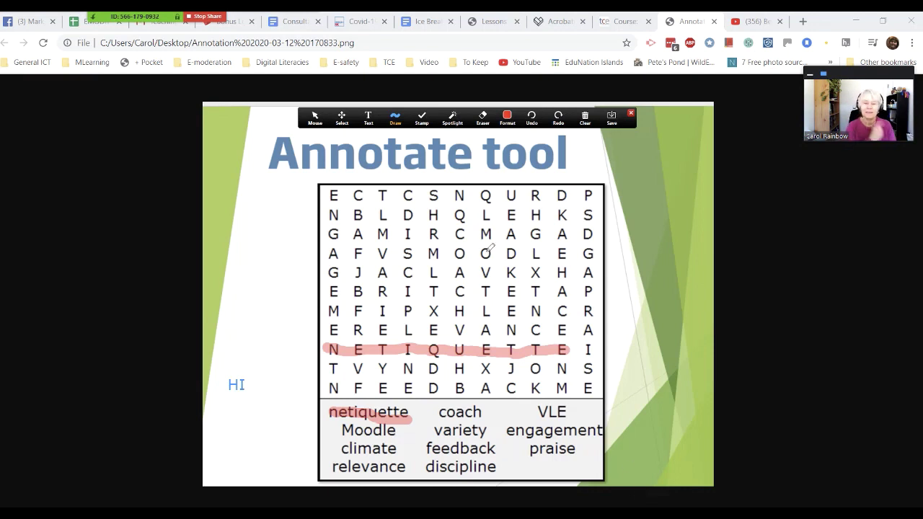
- Select the X stamp from the Stamp options
left_click(423, 122)
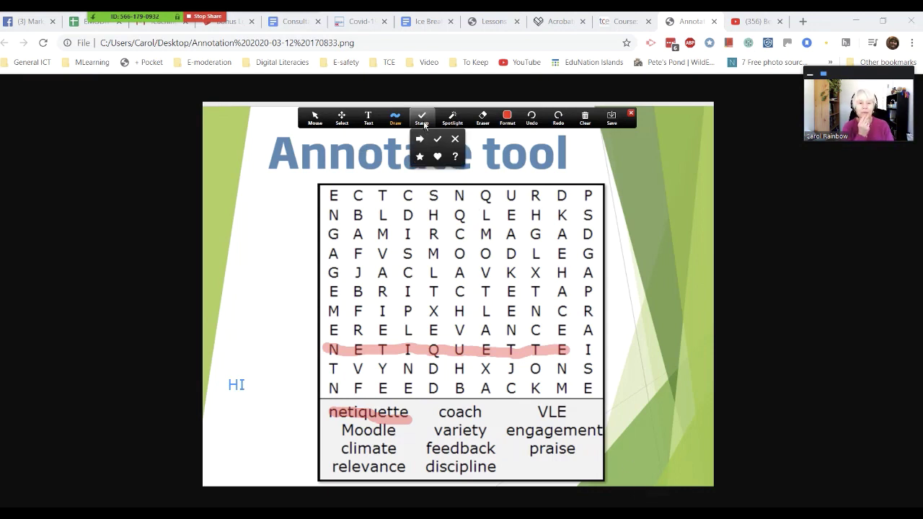
left_click(432, 128)
left_click(433, 125)
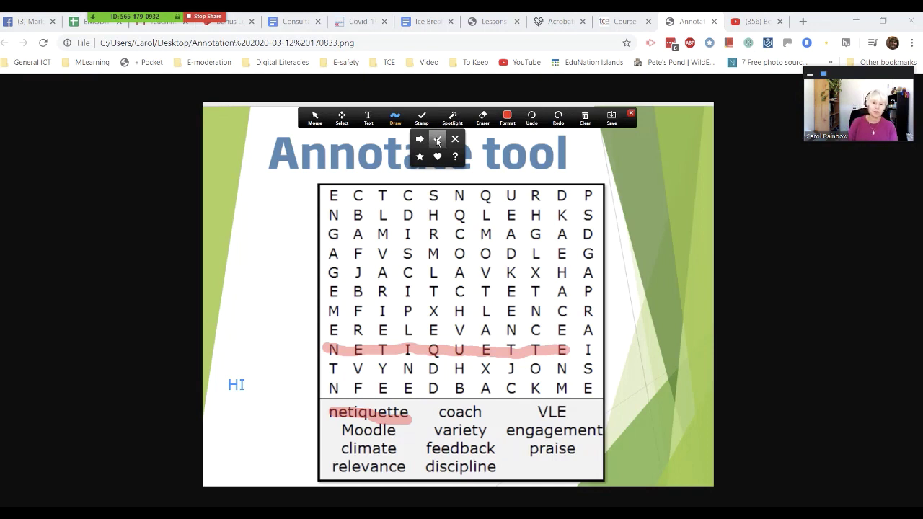
left_click(438, 140)
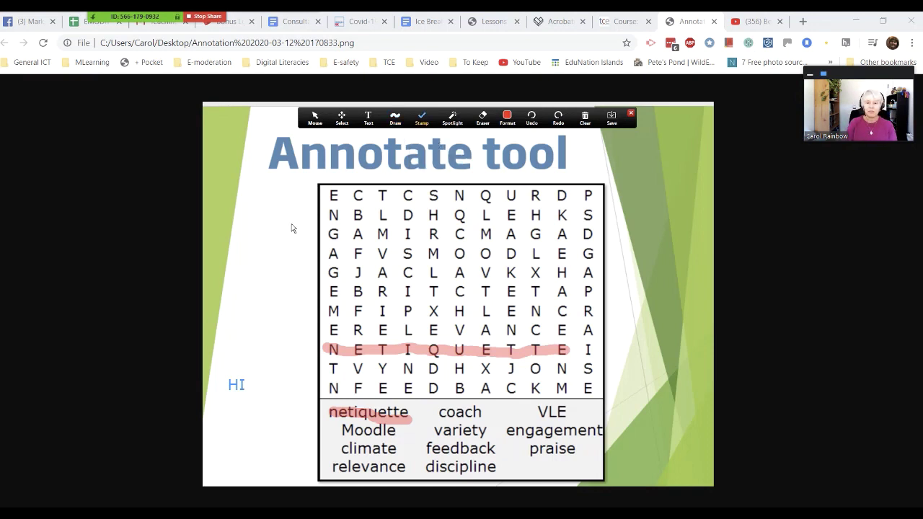
left_click(422, 122)
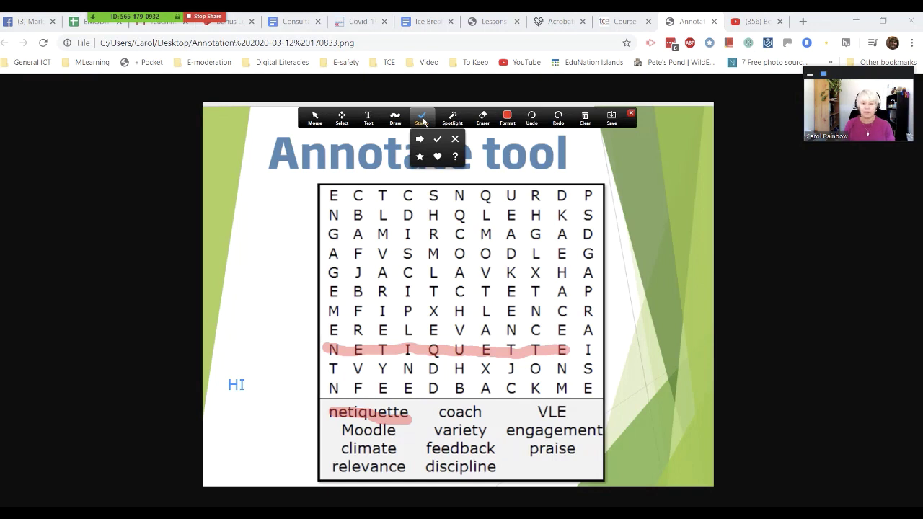
left_click(451, 119)
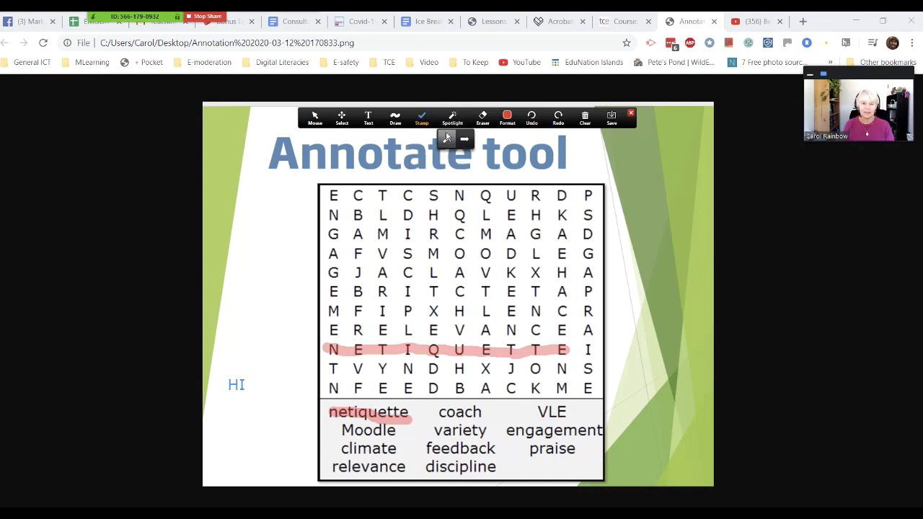
left_click(433, 125)
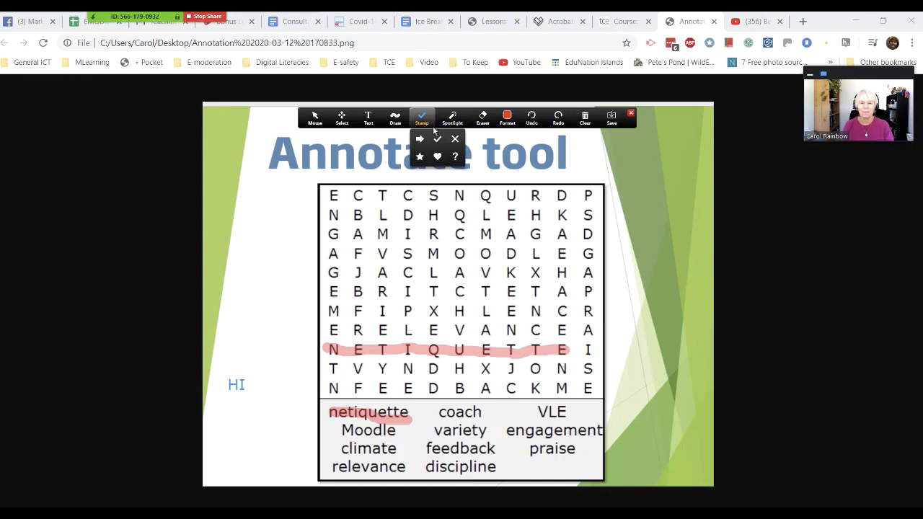
left_click(454, 139)
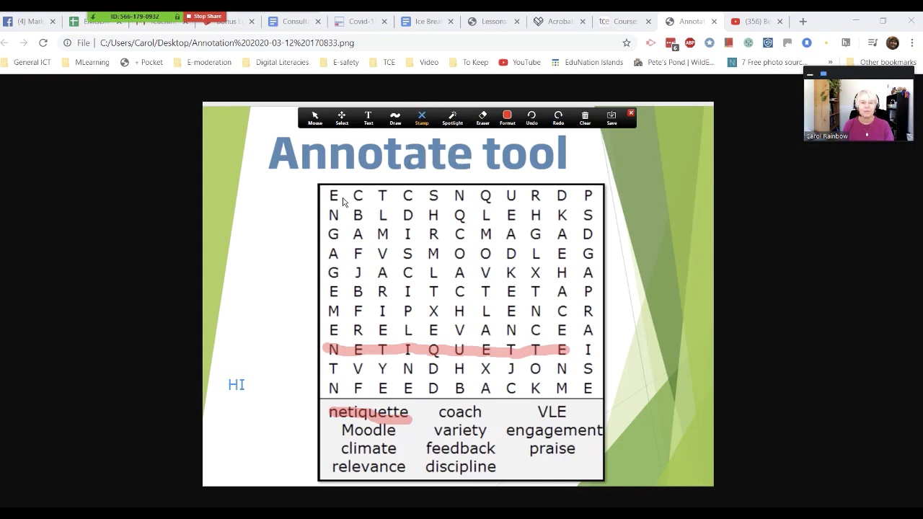
- Place four X stamps to the left of the grid's top rows
left_click(262, 188)
left_click(273, 202)
left_click(287, 187)
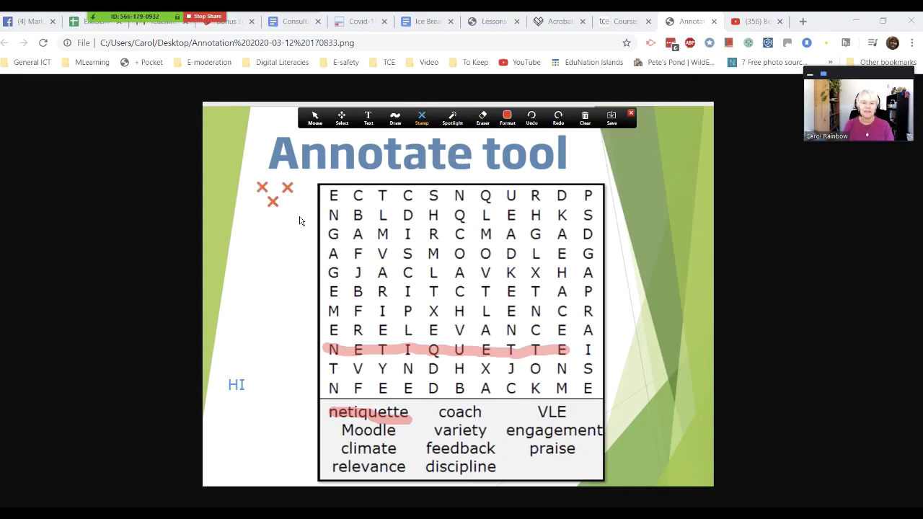
left_click(299, 216)
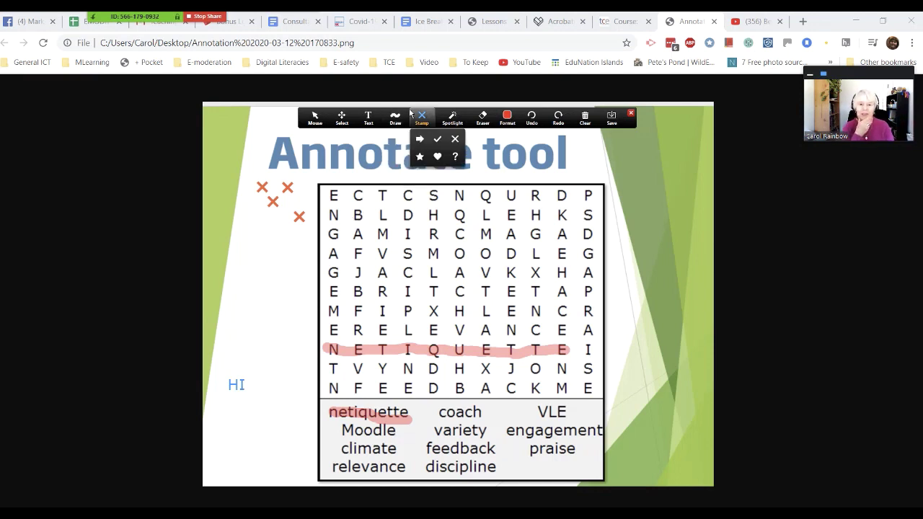
mouse_move(450, 121)
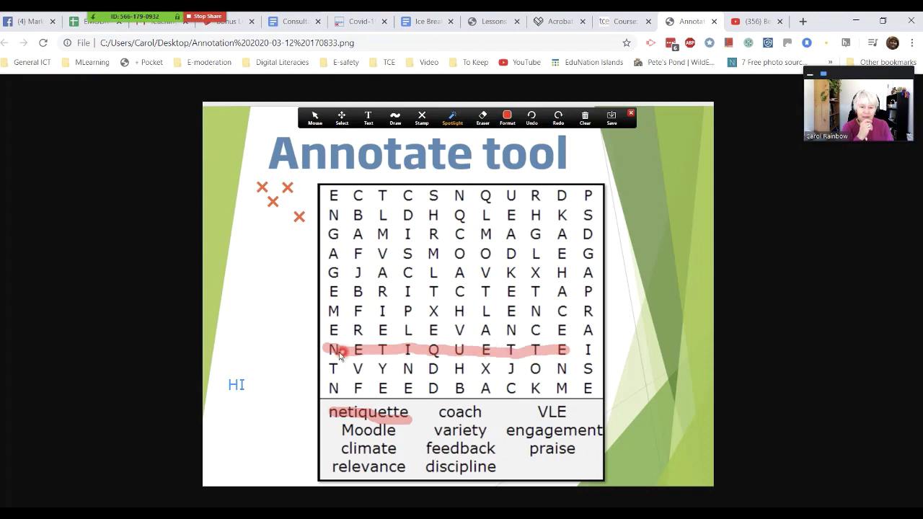
- Place the name-labelled Spotlight arrow, finally pointing at the G A letters in row three
left_click(444, 118)
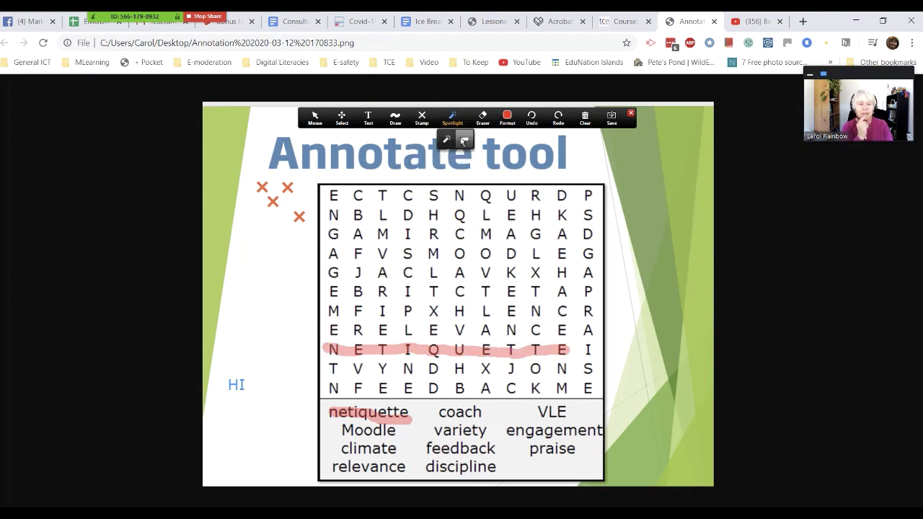
left_click(464, 142)
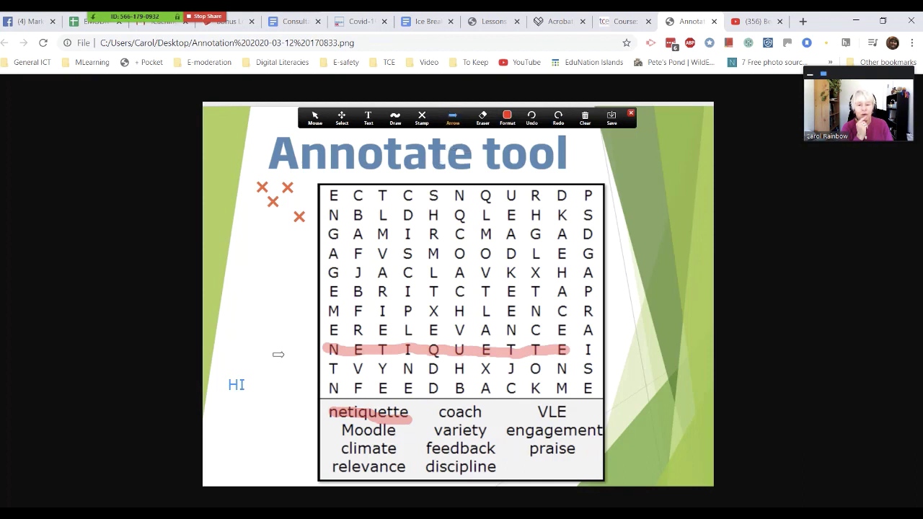
left_click(280, 345)
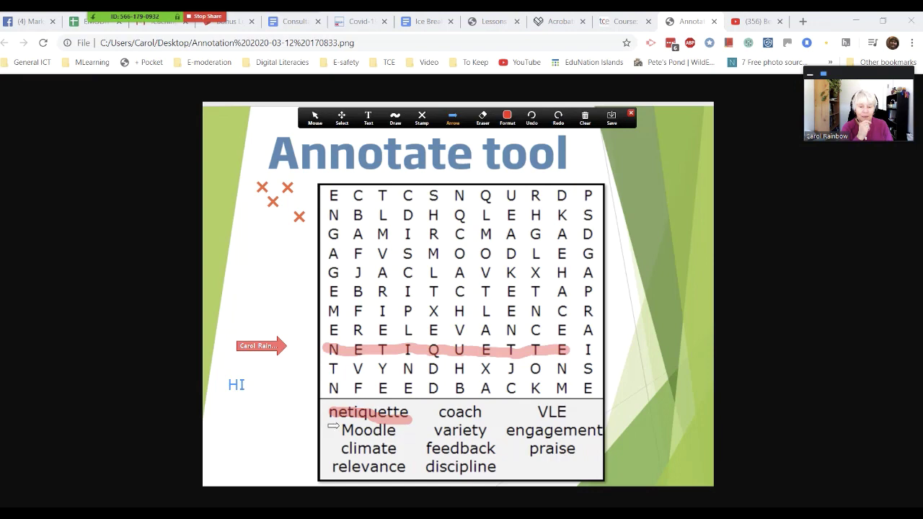
left_click(330, 448)
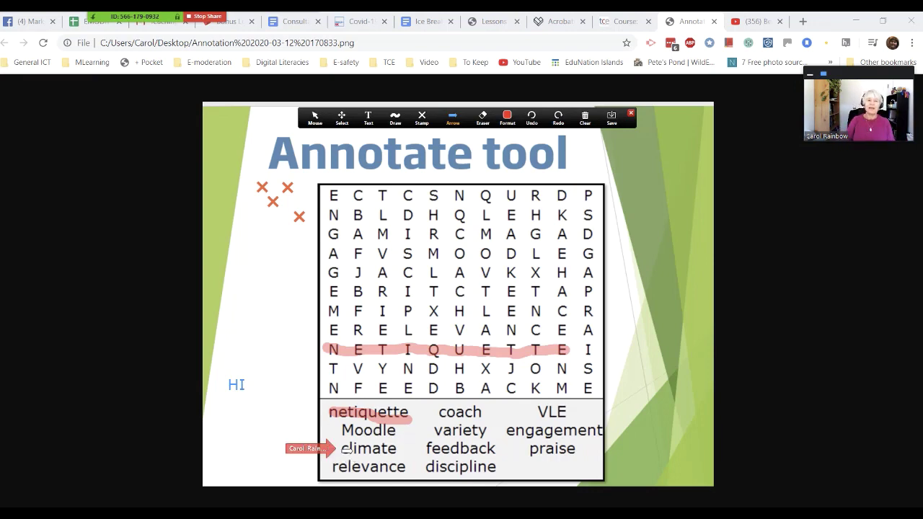
left_click(451, 213)
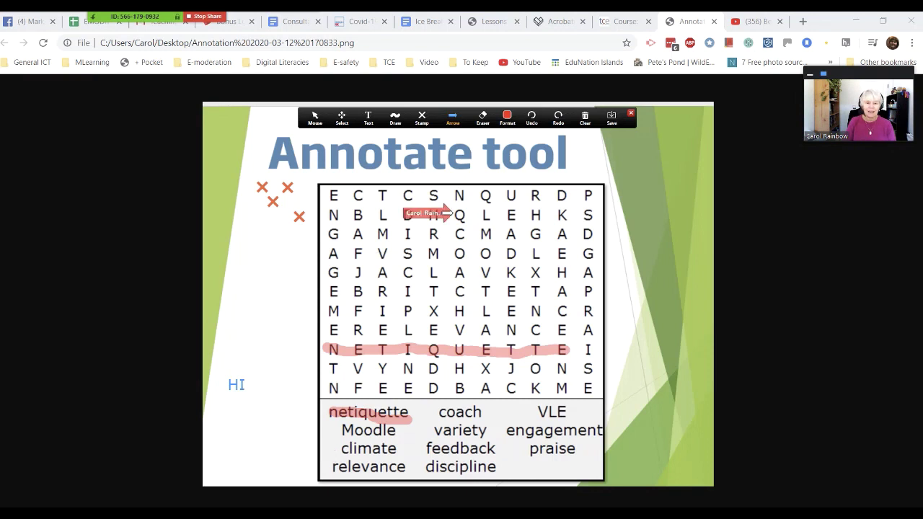
left_click(441, 286)
left_click(568, 243)
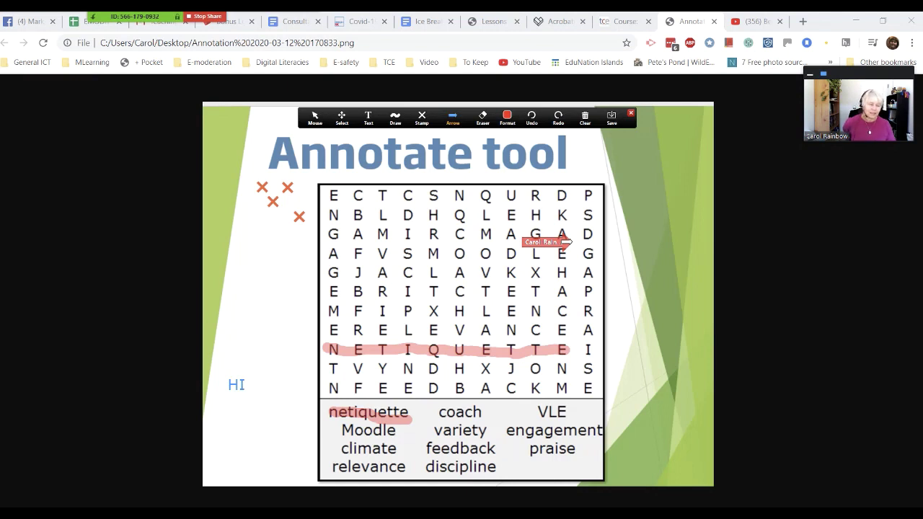
- Erase one orange X stamp and save the annotated slide as an image
left_click(481, 119)
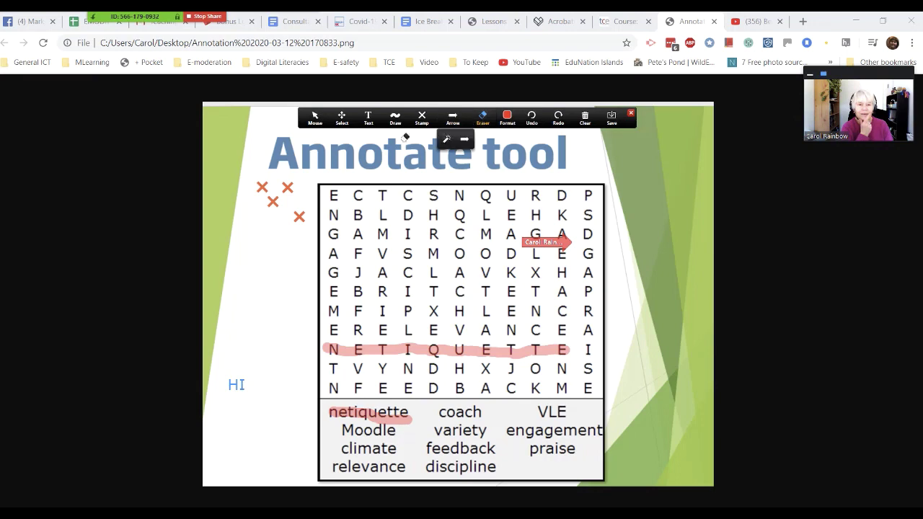
left_click(299, 216)
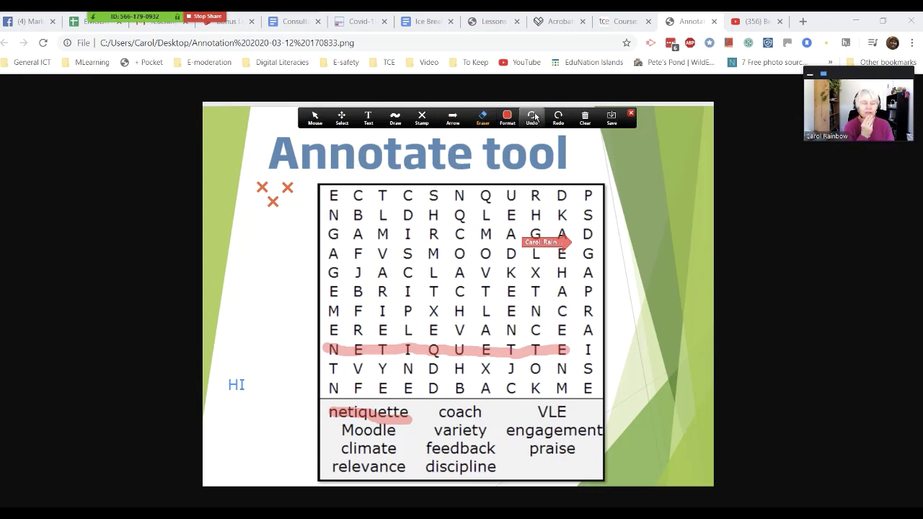
left_click(591, 123)
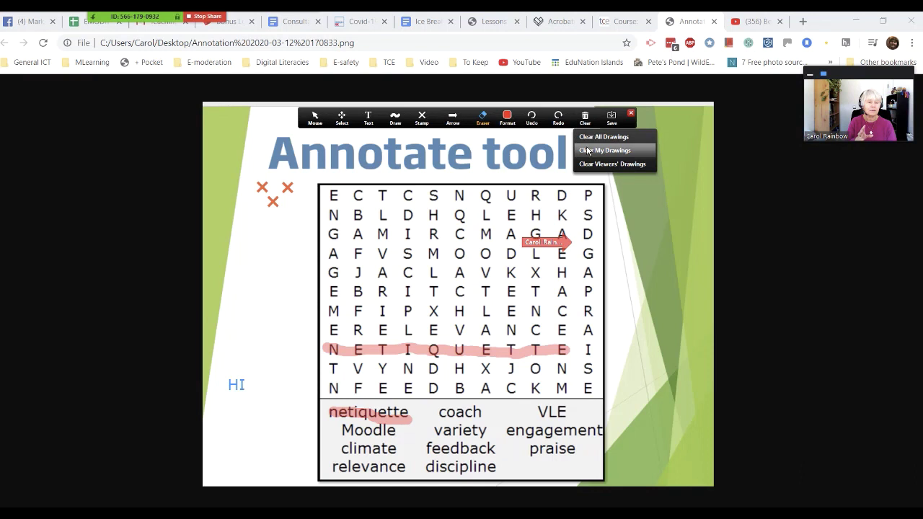
left_click(611, 119)
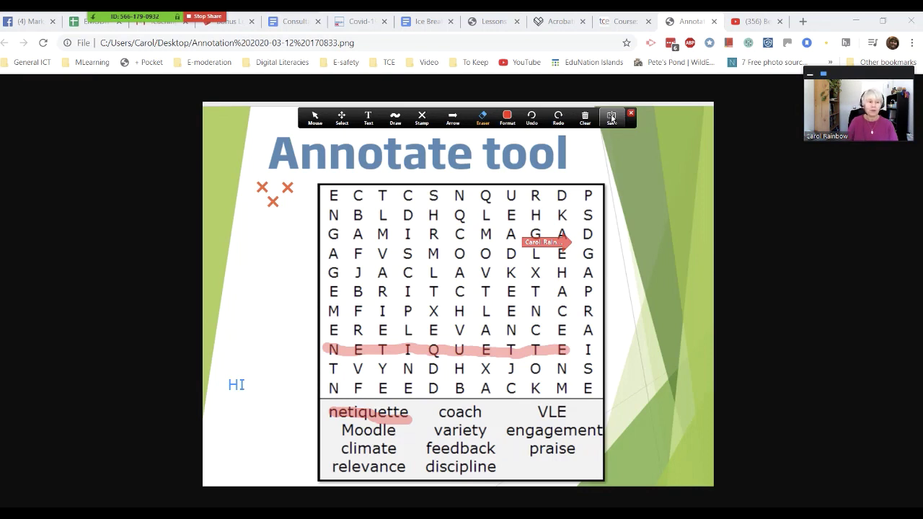
- Switch the share to the Chrome YouTube lesson window, including computer sound
left_click(206, 16)
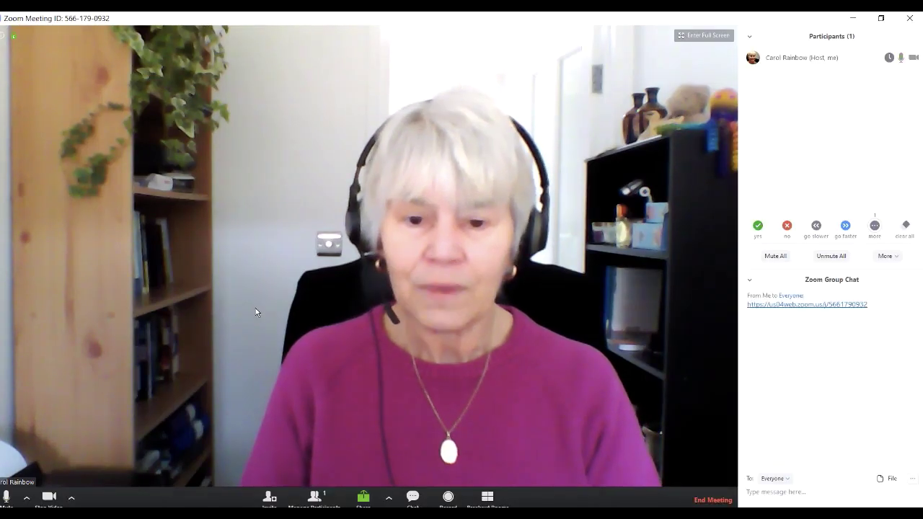
left_click(364, 497)
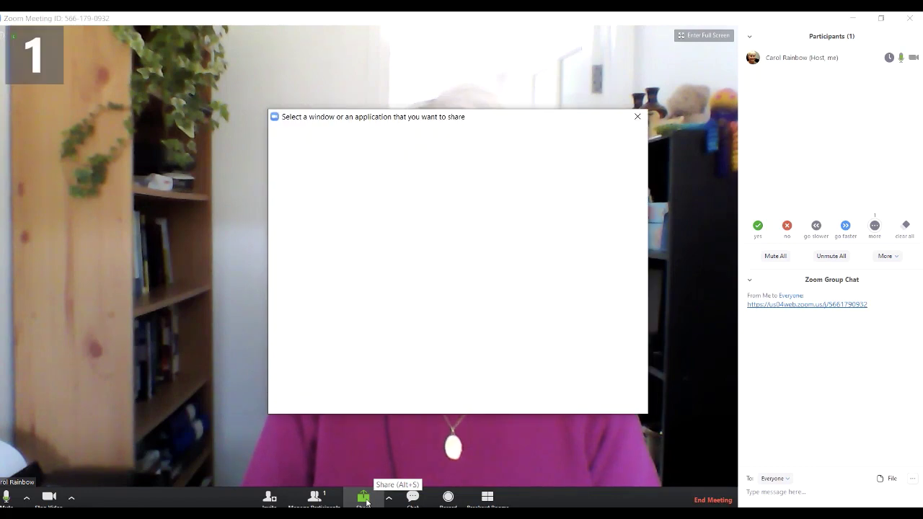
left_click(277, 404)
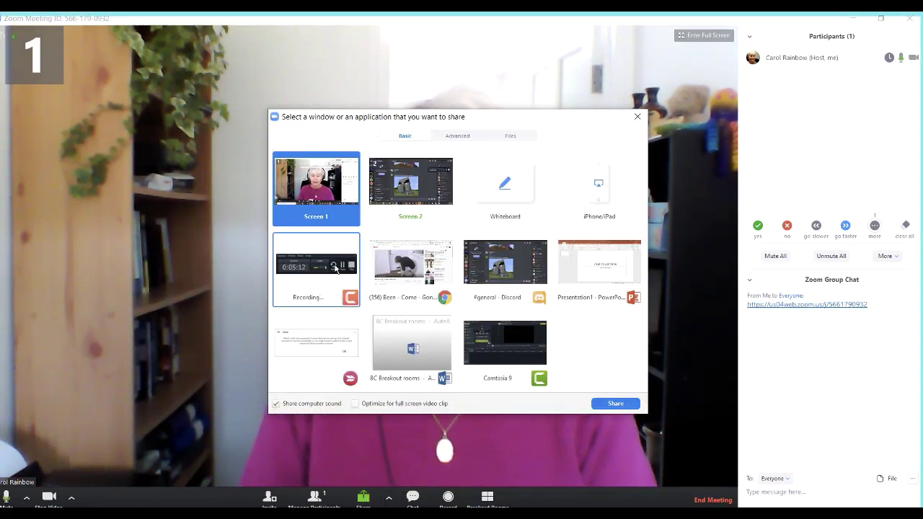
left_click(400, 276)
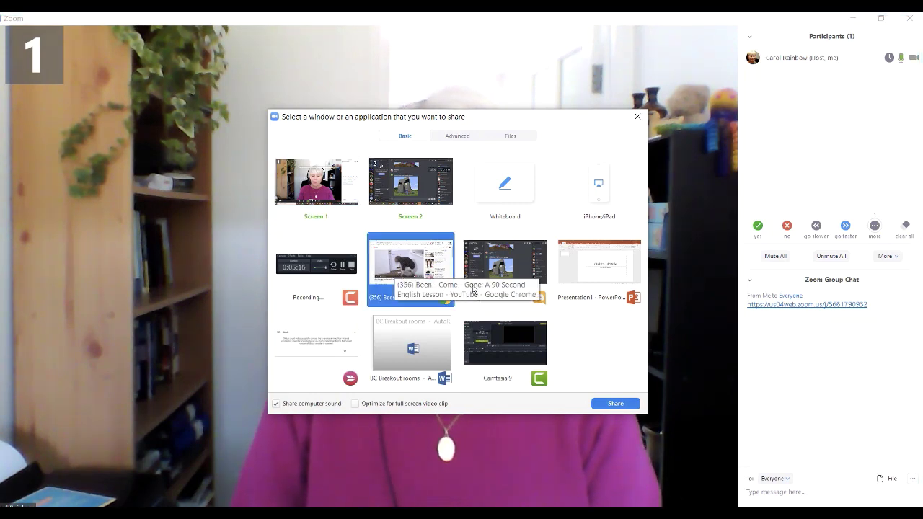
left_click(616, 404)
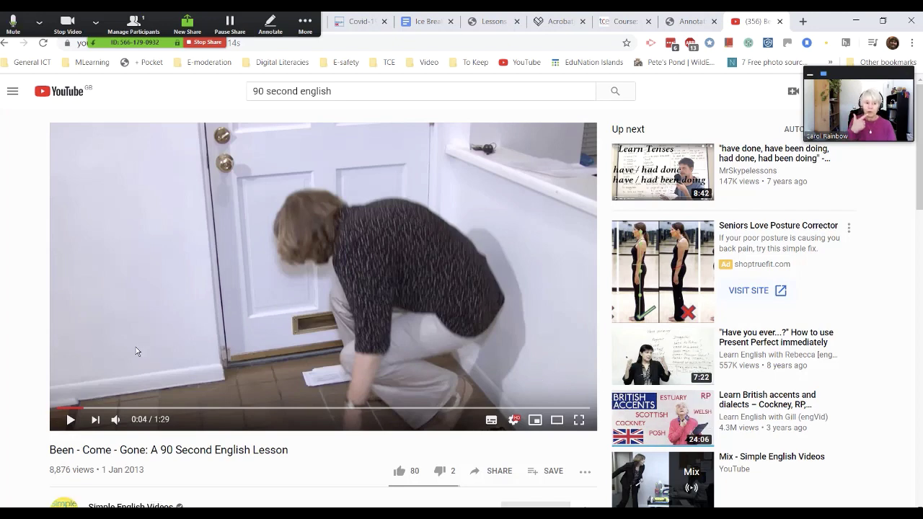
- Play the 'Been - Come - Gone' video and pause it at 0:12
left_click(70, 422)
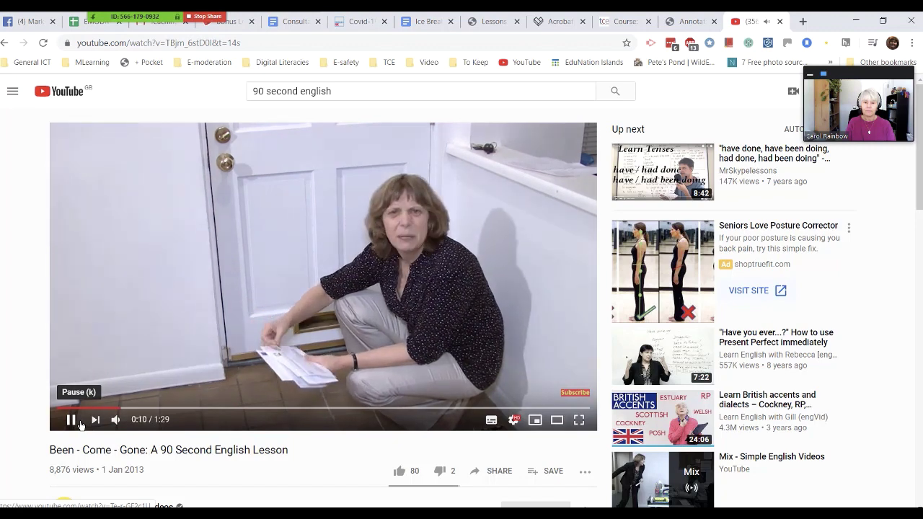
left_click(71, 421)
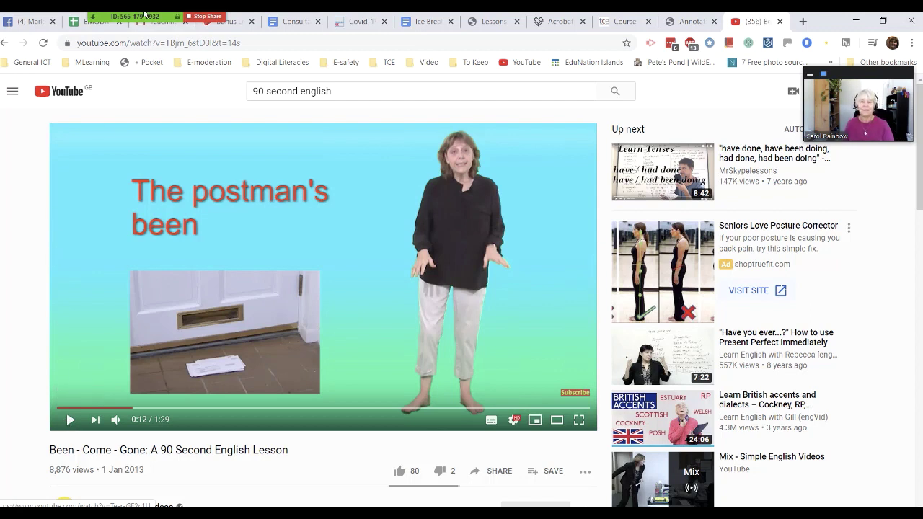
- Replace the YouTube window share with a new Whiteboard share
mouse_move(144, 16)
left_click(203, 43)
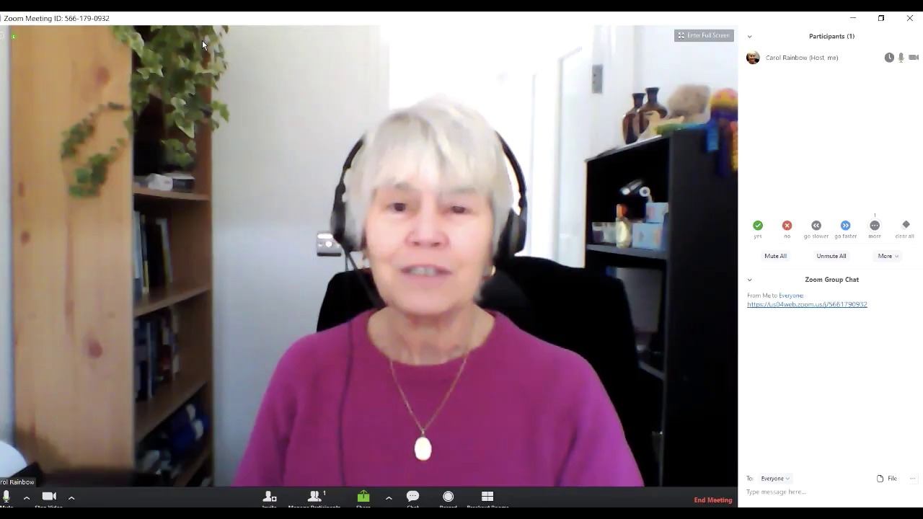
left_click(363, 496)
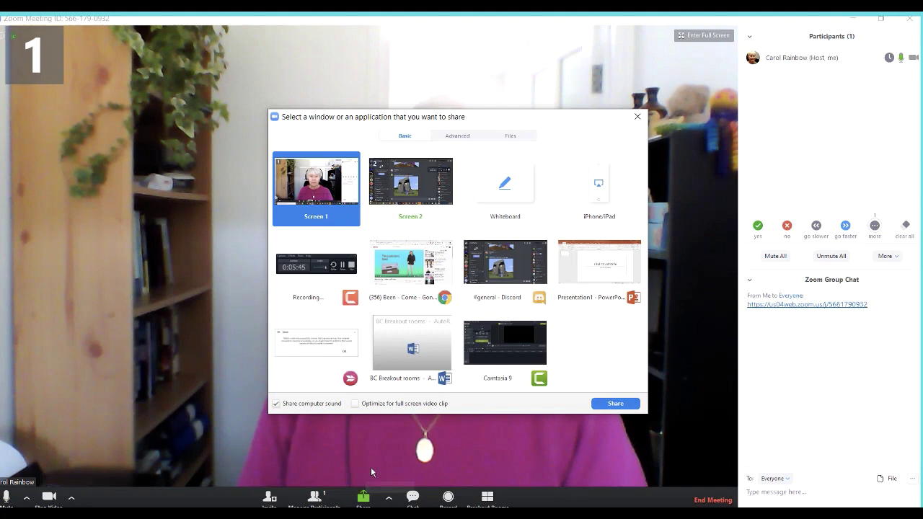
left_click(523, 189)
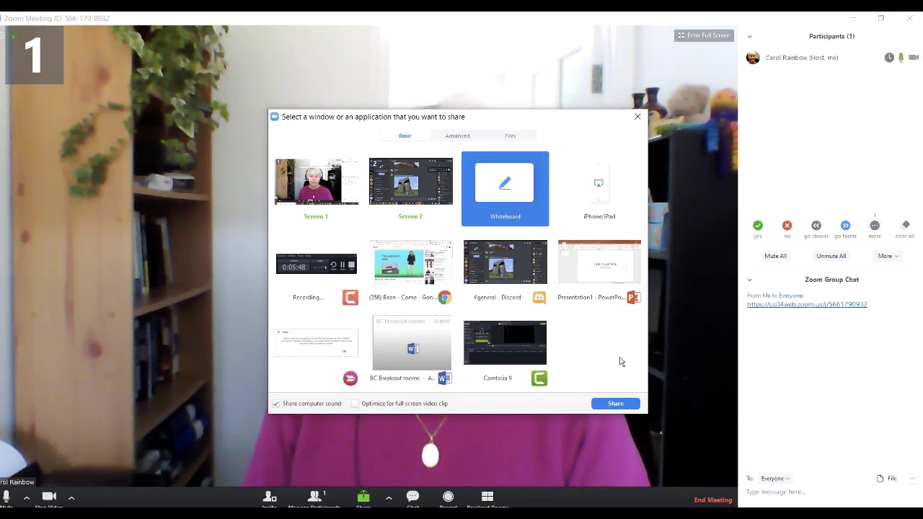
left_click(616, 403)
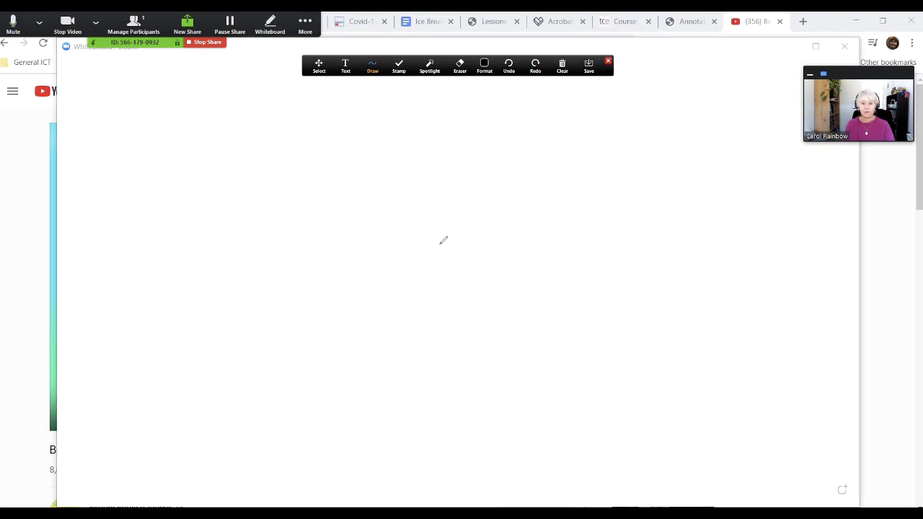
- Add the word 'brother' as text in the upper middle of the whiteboard
left_click(345, 66)
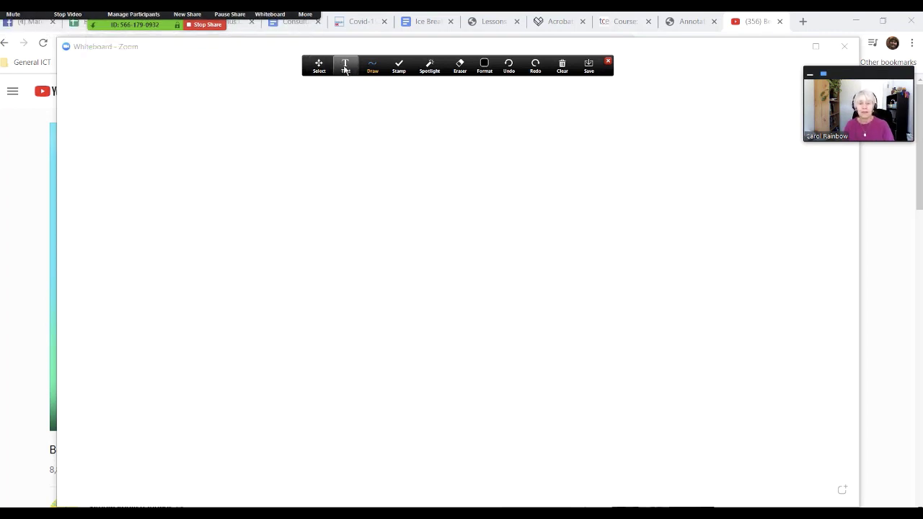
left_click(321, 176)
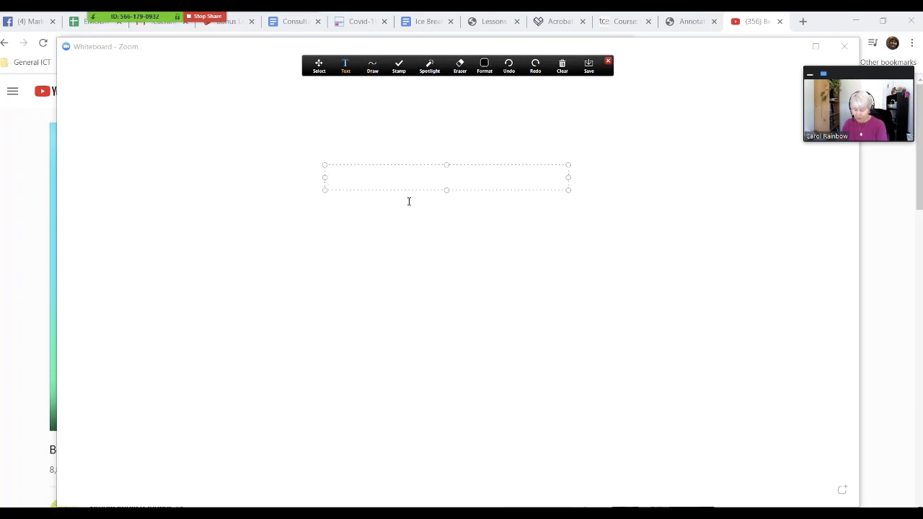
type("brother")
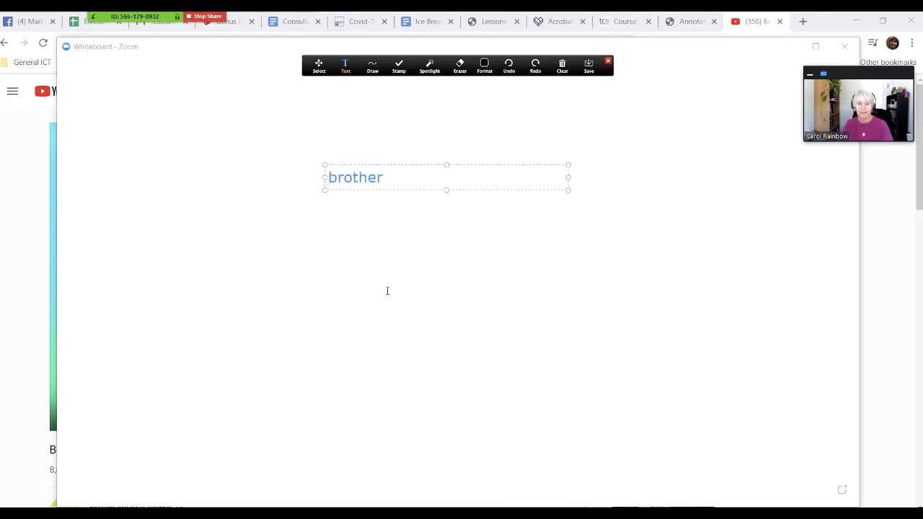
left_click(387, 331)
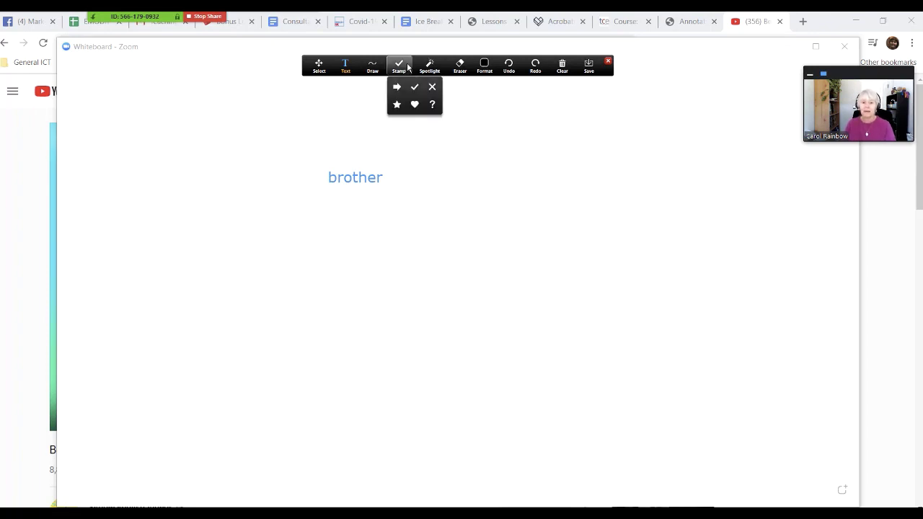
- Place a green check stamp above 'brother' and save the whiteboard
left_click(329, 155)
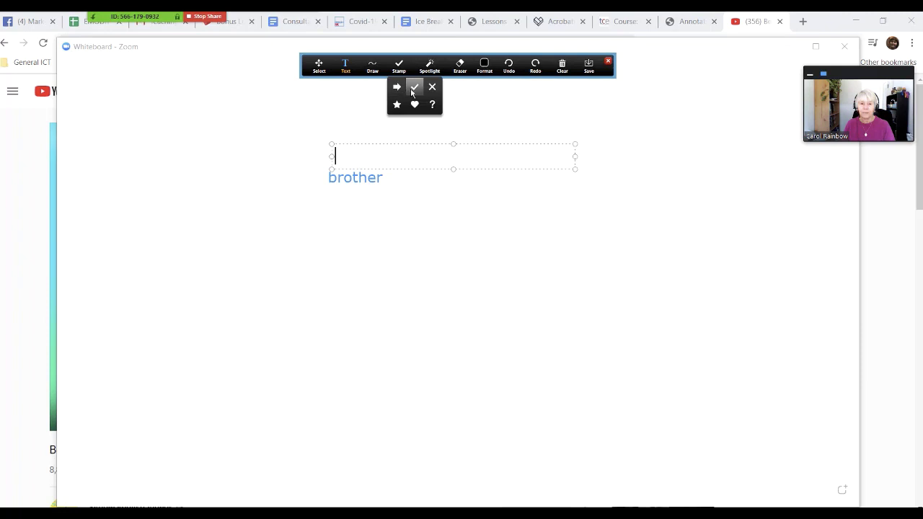
left_click(414, 89)
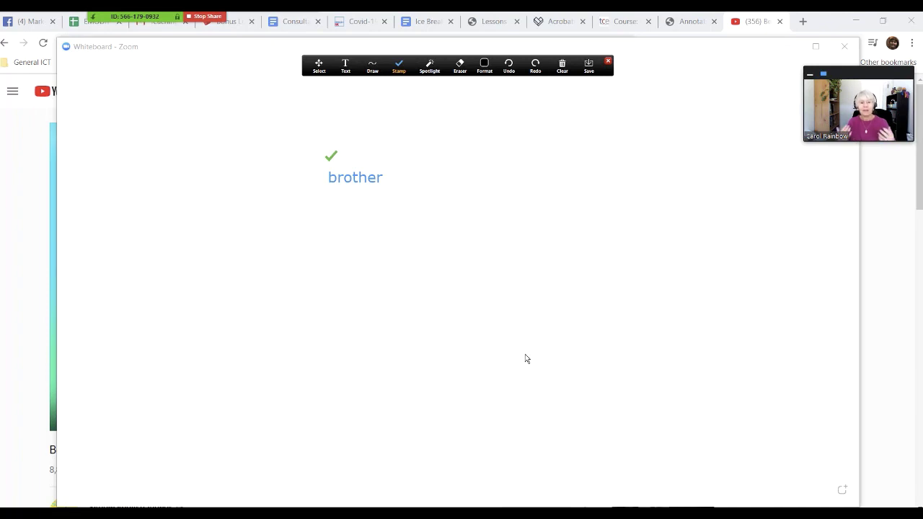
left_click(587, 64)
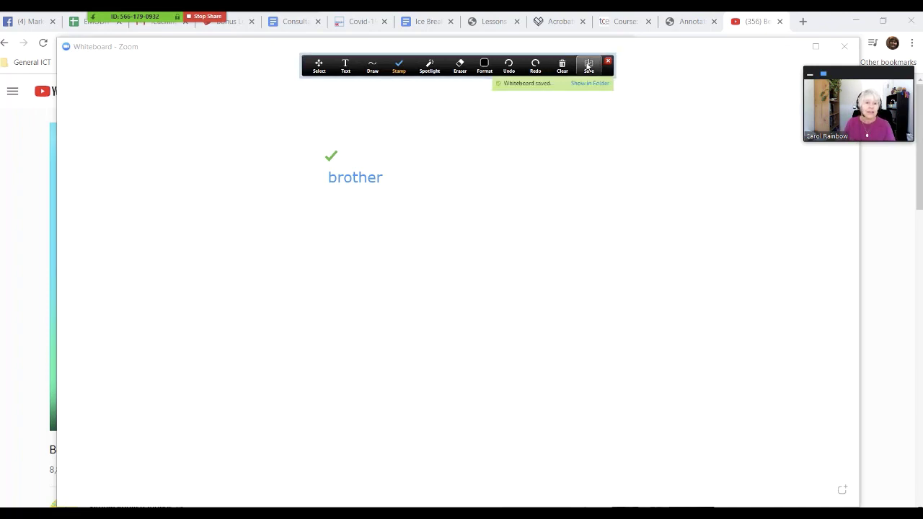